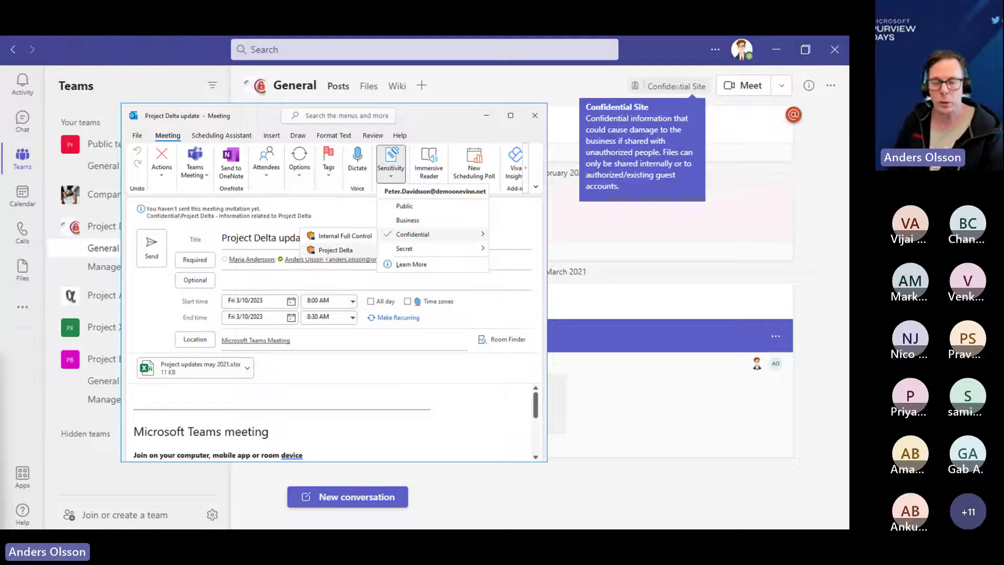
- Dismiss the Confidential sensitivity label choices by switching windows with Alt+Tab
key("alt+Tab")
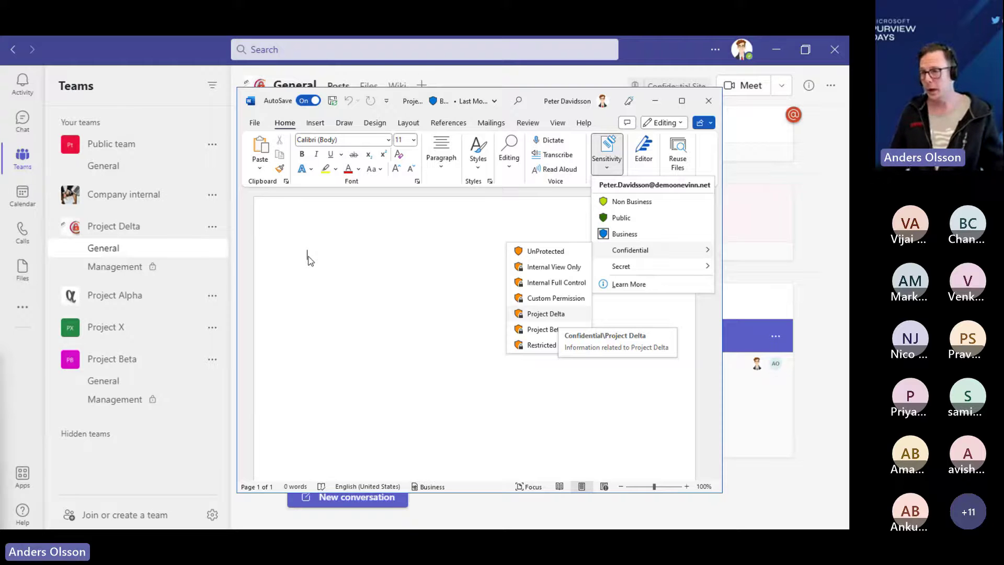
- Write 'Information regarding Project Delta 1234' and accept the recommended Confidential\Project Delta label
left_click(309, 260)
type("Information regarding Project Del")
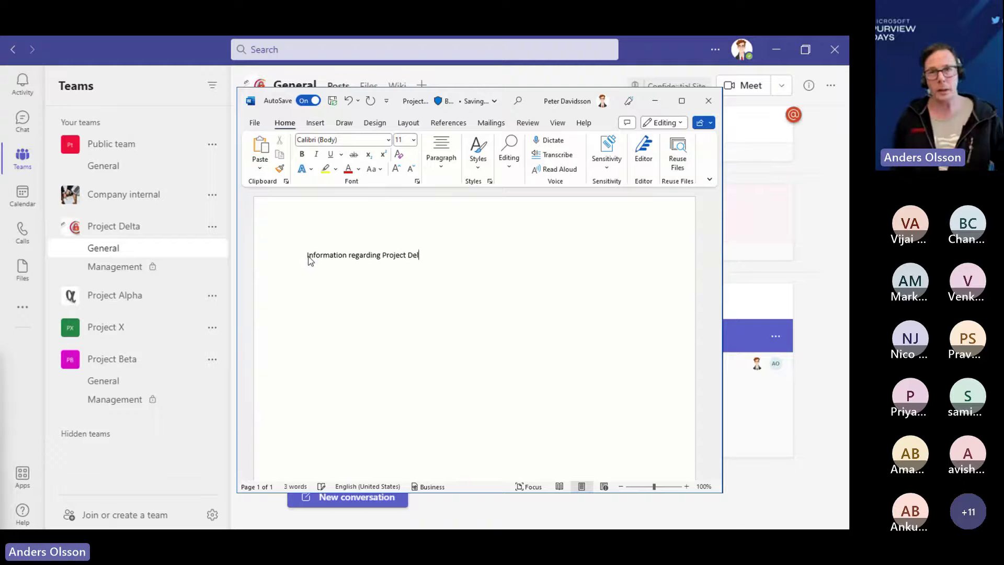
type("ta 1234")
key("Return")
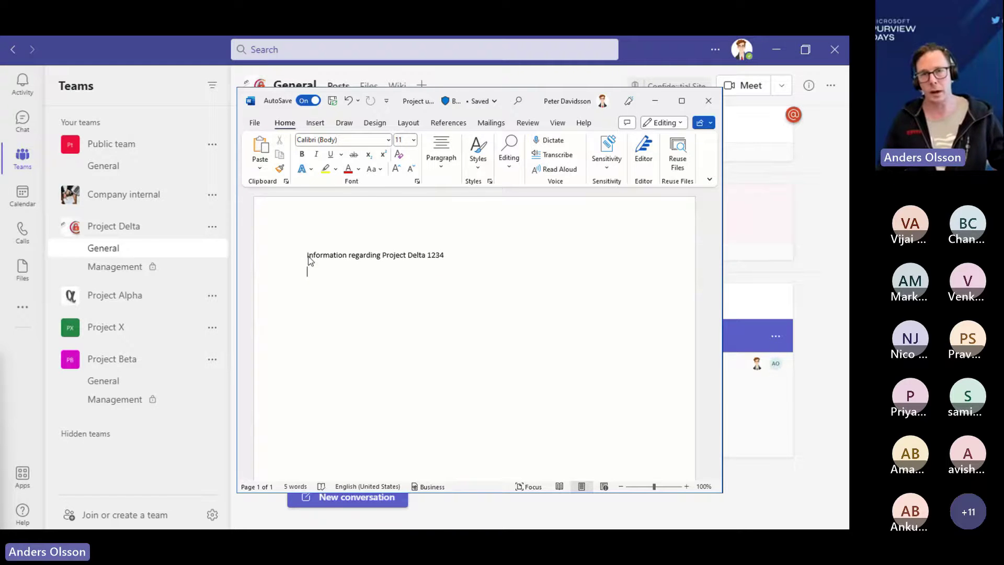
mouse_move(427, 283)
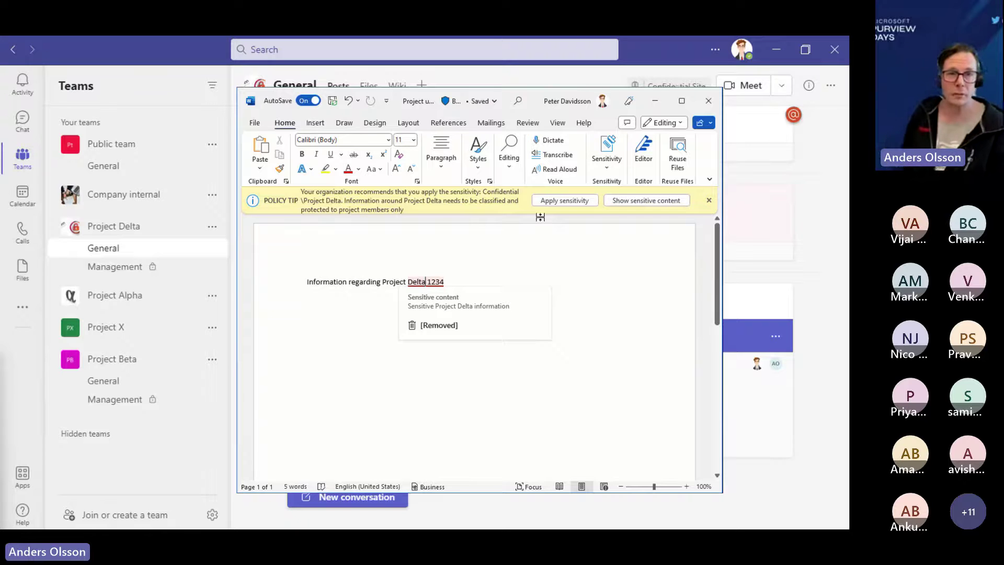
left_click(563, 201)
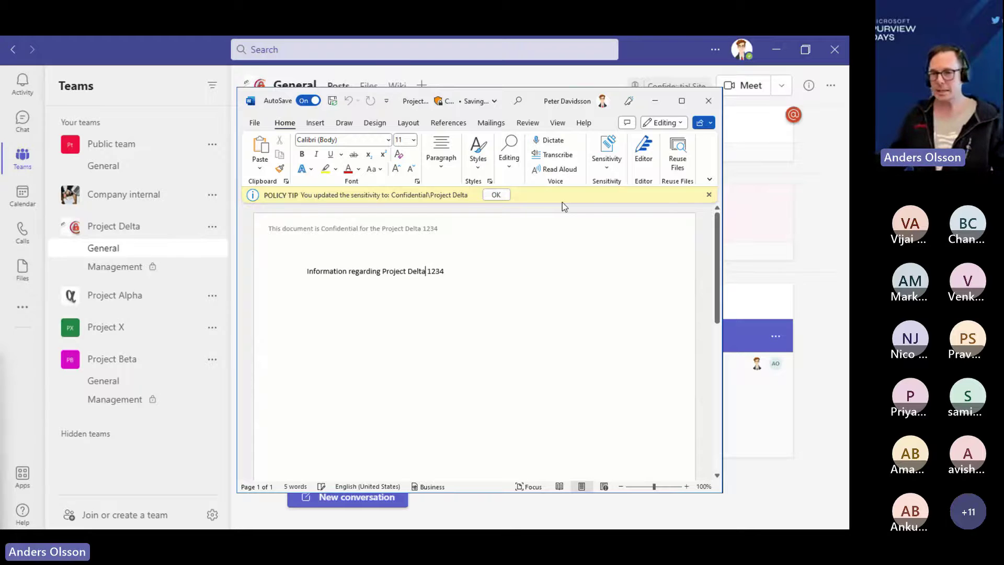
- Leave Word and return to the Project Delta team's General channel in Teams
key("alt+Tab")
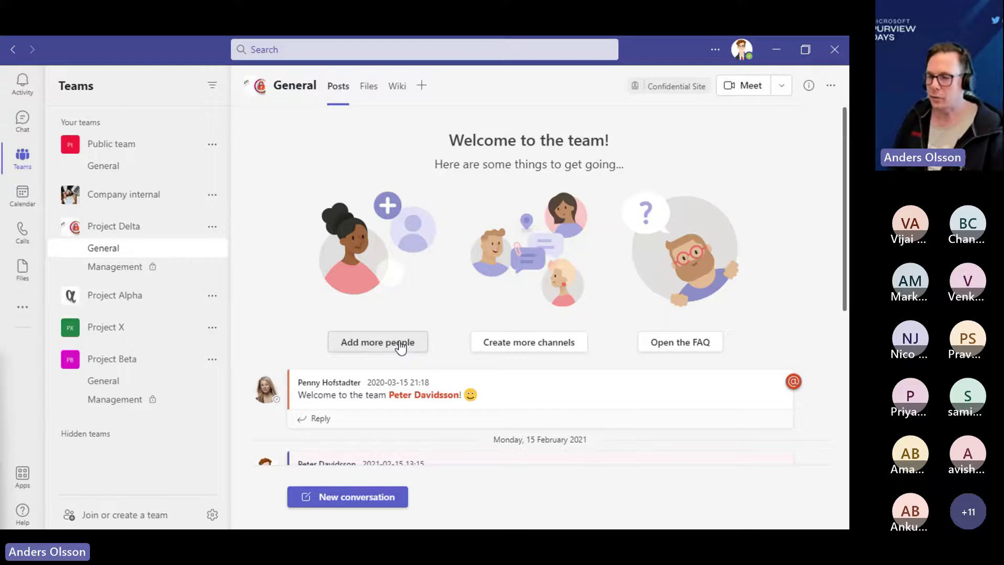
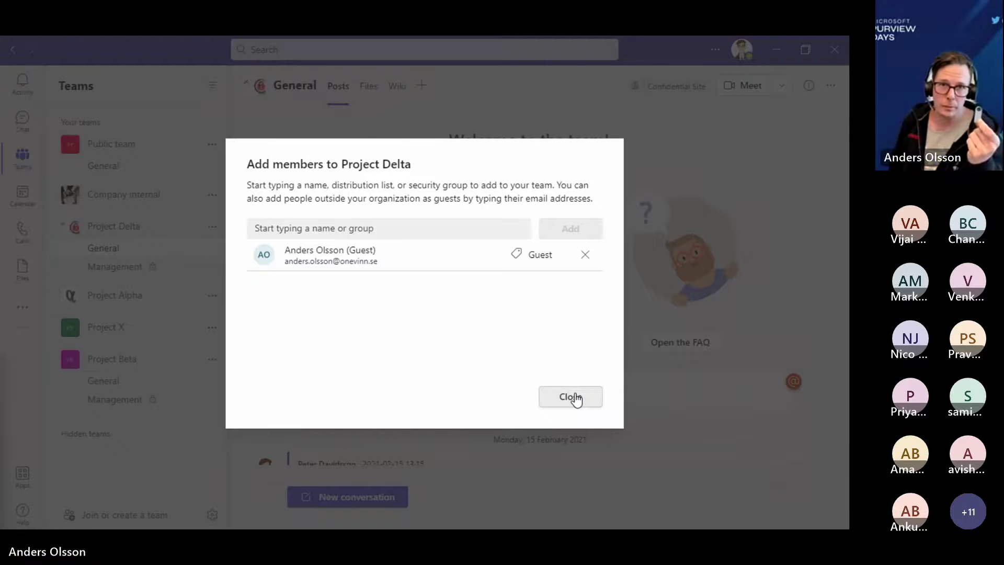
- Close the Add members dialog to finish adding people to Project Delta
left_click(571, 397)
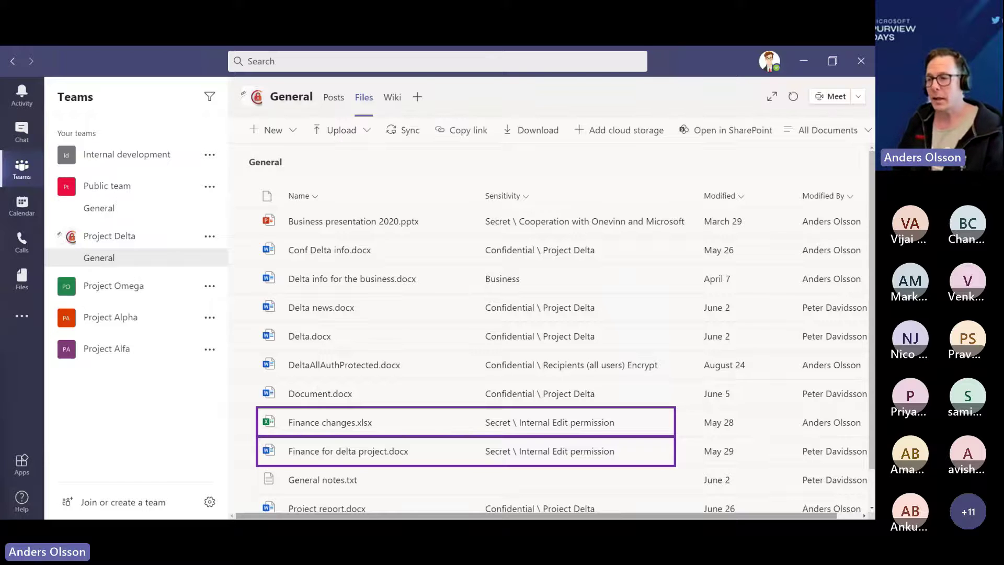
- Switch to the Outlook e-mail 'You have been added to a team in Microsoft Teams'
key("alt+Tab")
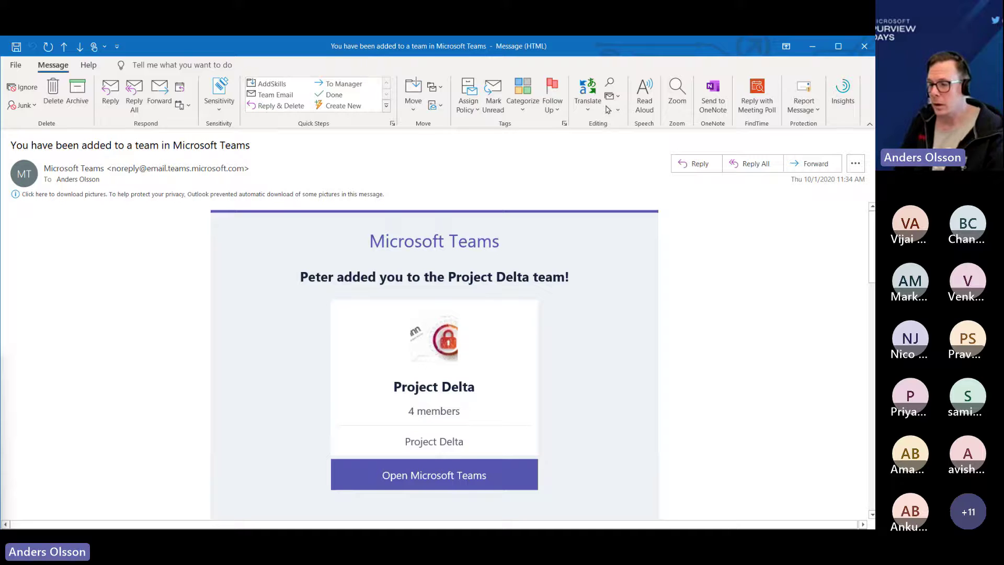
- Follow the invitation's Open Microsoft Teams link and confirm switching to the DemoOnevinn organisation
left_click(453, 482)
left_click(558, 305)
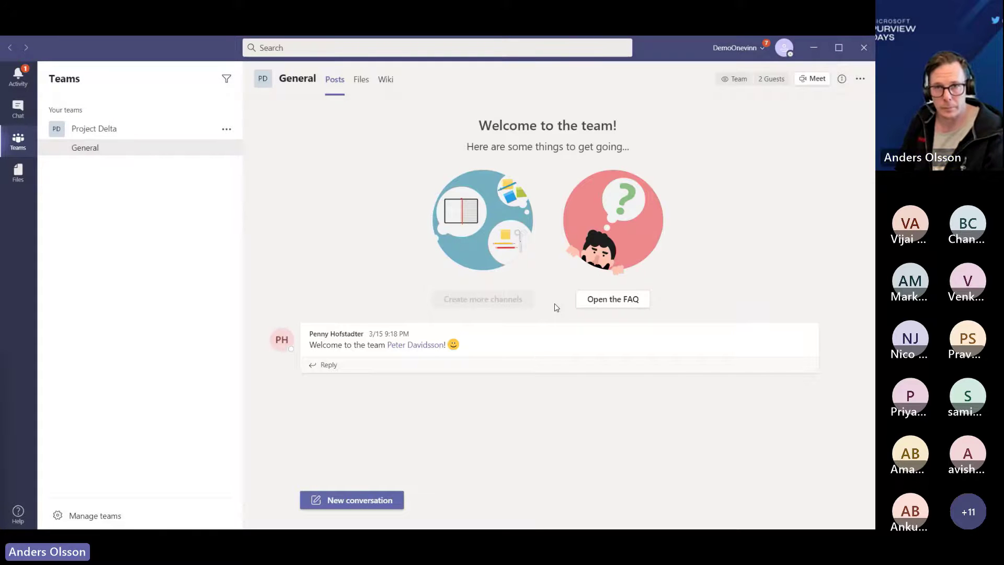
- As the guest, show the channel files, widen the Sensitivity column, and try opening Finance changes.xlsx
left_click(363, 81)
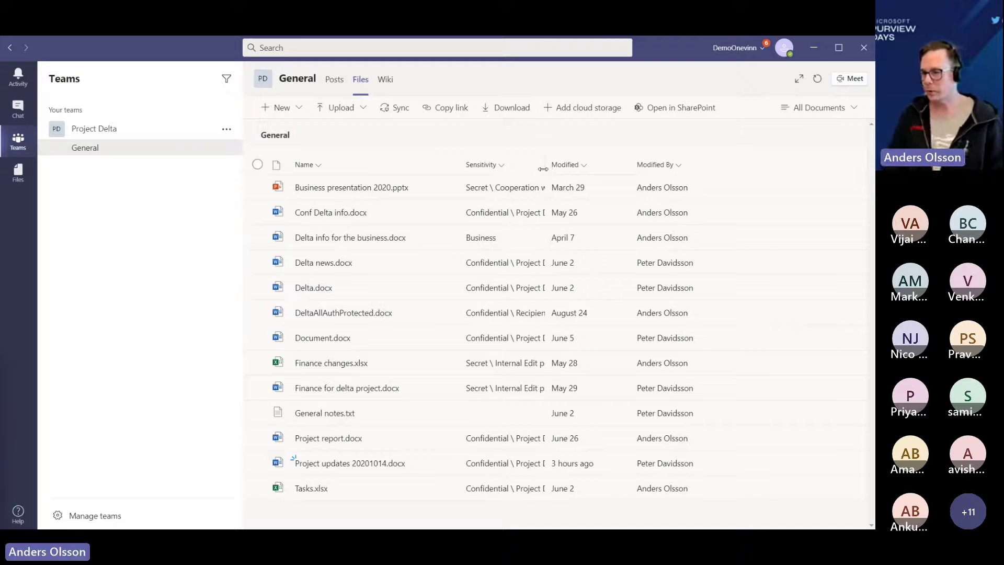
left_click_drag(543, 169, 604, 168)
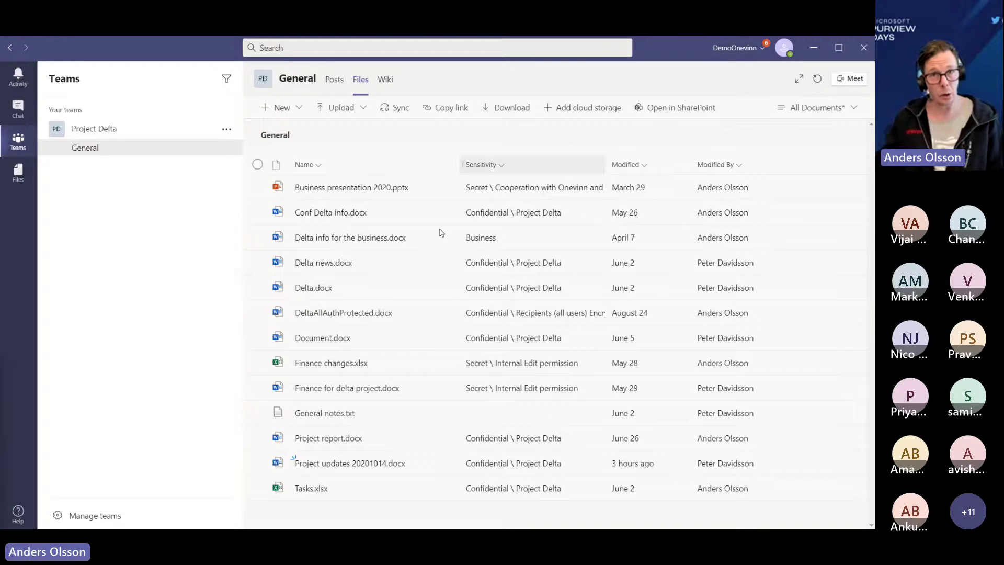
left_click(330, 363)
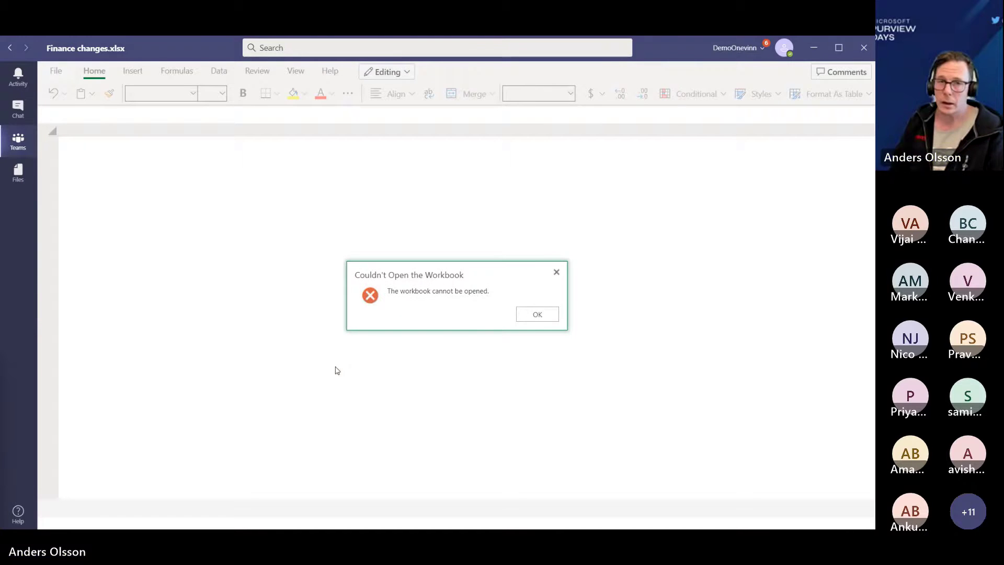
- Dismiss the 'Couldn't Open the Workbook' error for Finance changes.xlsx
left_click(536, 317)
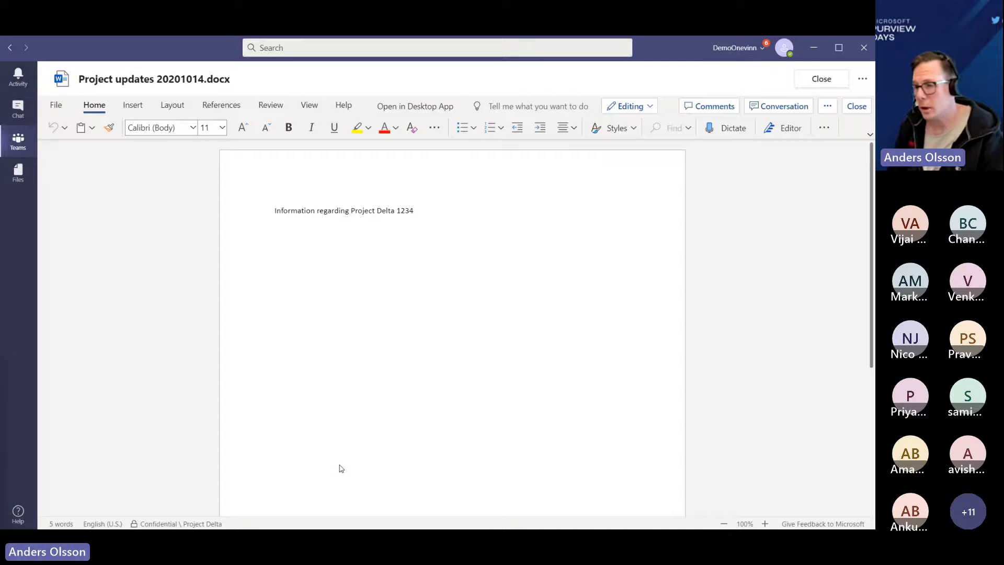
- Open Project updates 20201014.docx in desktop Word and review the guest's permissions on it
left_click(418, 107)
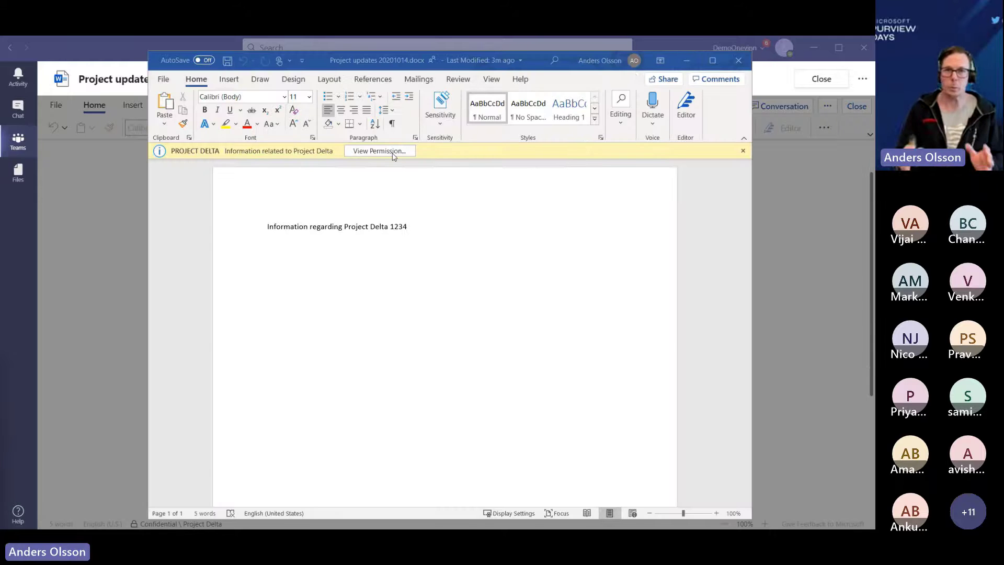
left_click(393, 153)
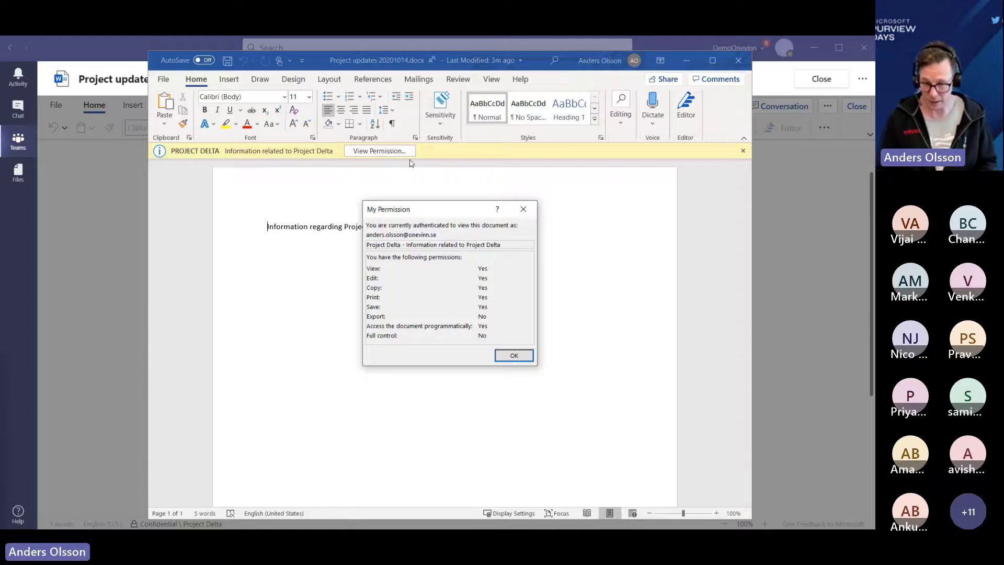
left_click(524, 210)
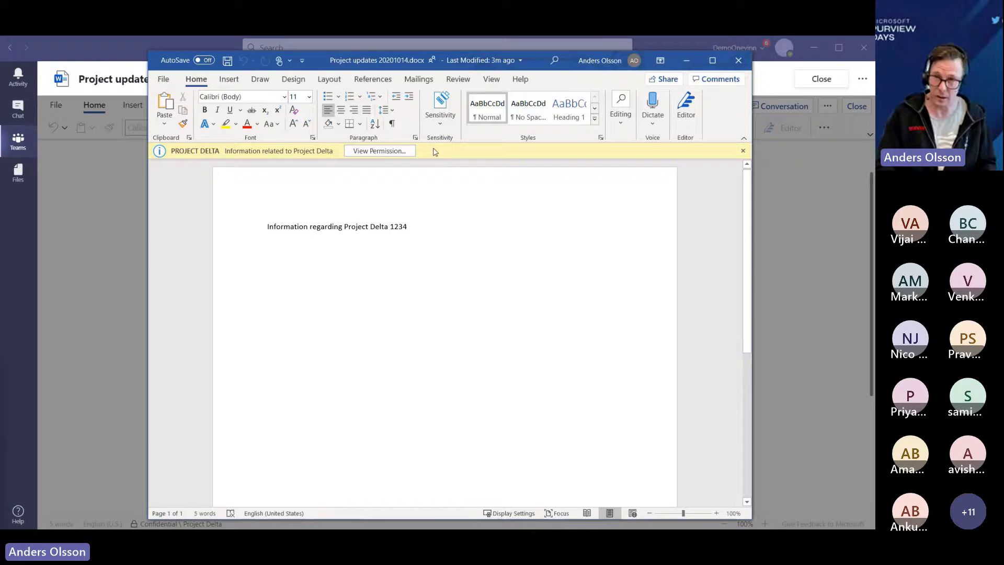
left_click(161, 79)
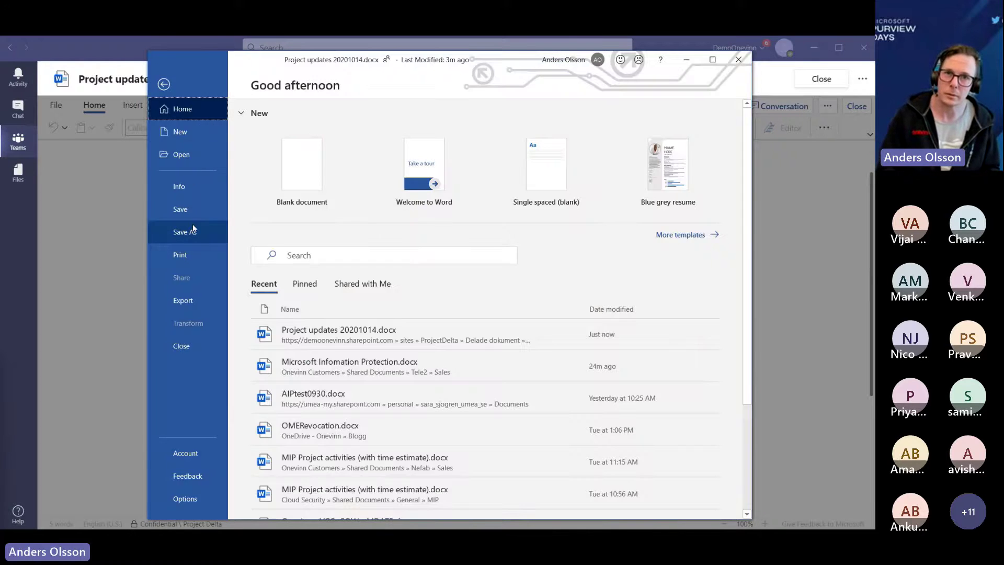
- Save a copy of Project updates 20201014 to This PC's Documents folder under the same name
left_click(193, 233)
left_click(295, 266)
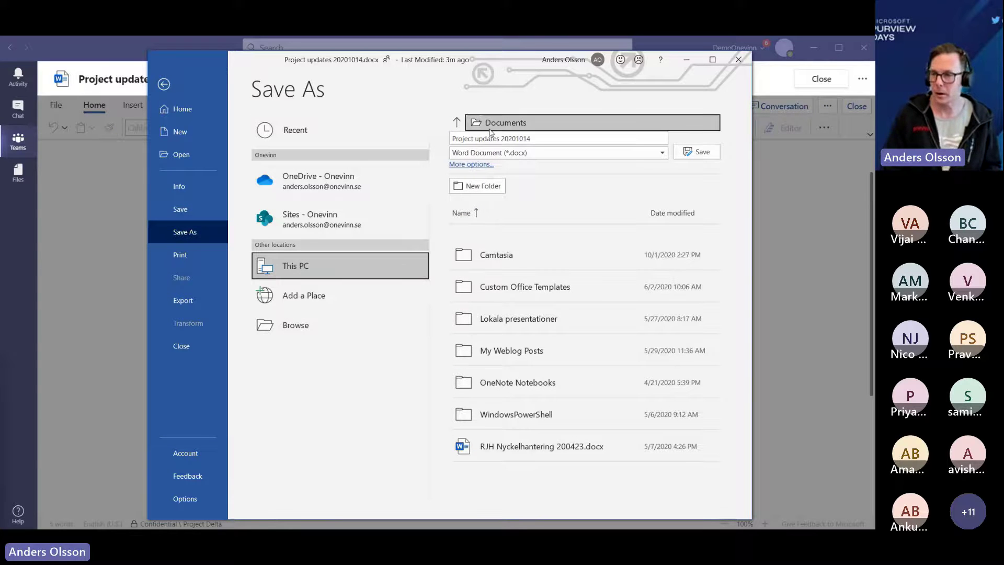
left_click(703, 156)
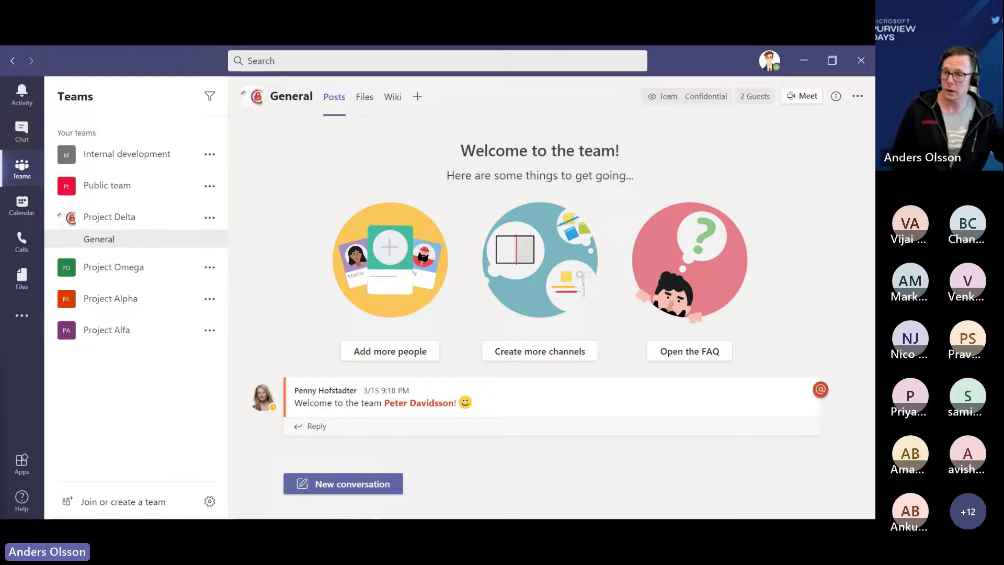
- Bring up the More options menu for Project Delta in the teams list
left_click(210, 217)
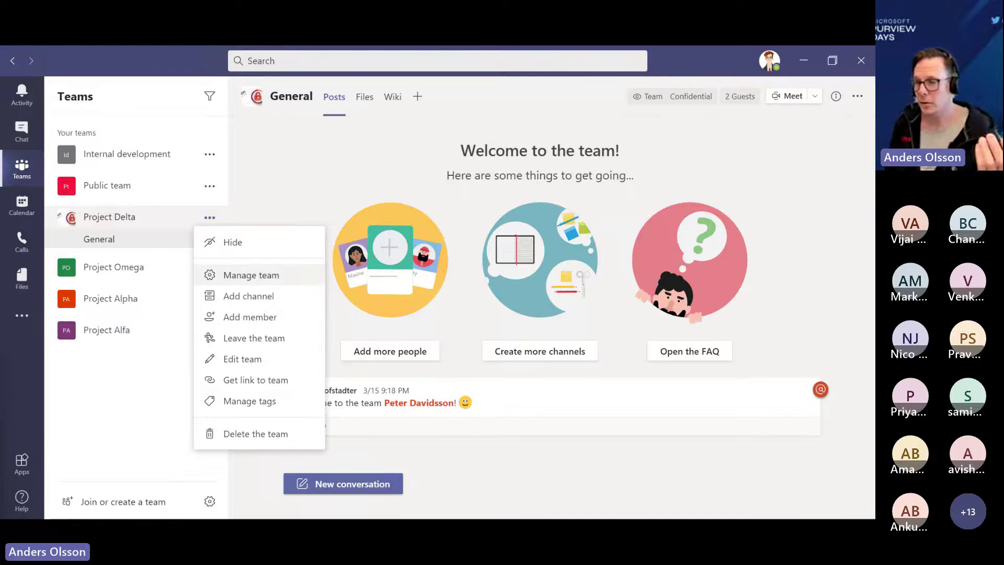
- Open Manage team for Project Delta and remove the first guest member
left_click(251, 277)
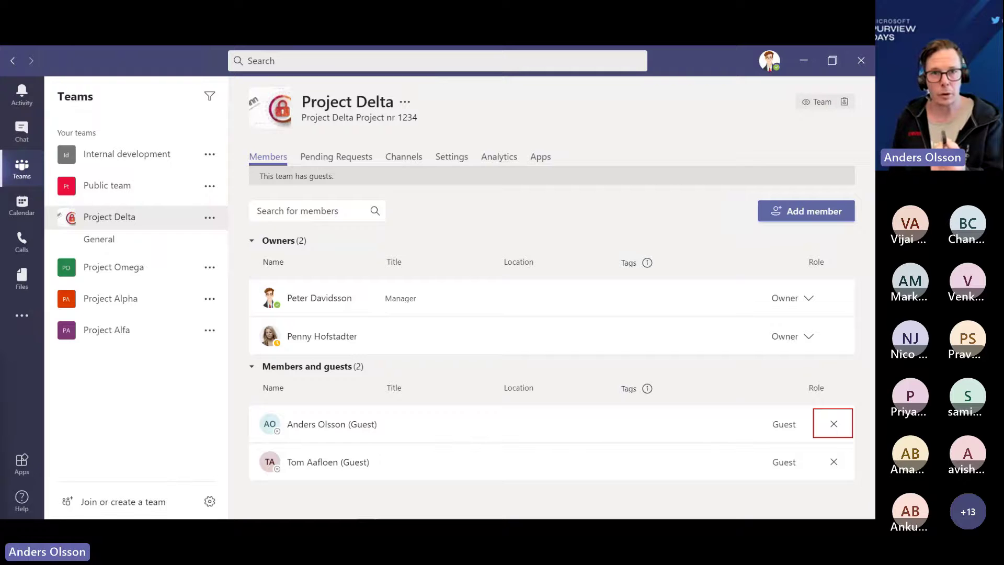
key("Return")
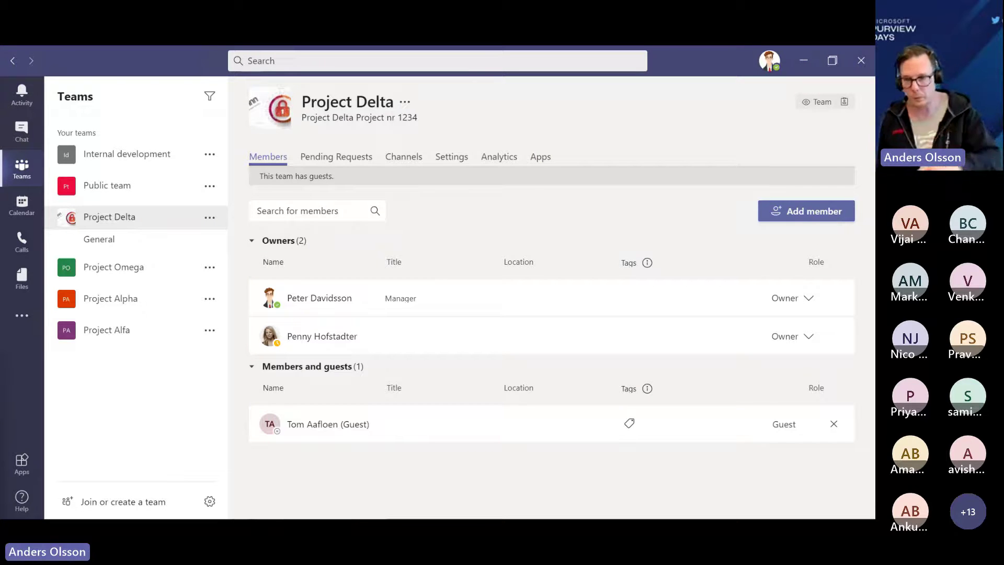
- In Word, open Project updates 20201014.docx and sign in with the removed guest's e-mail address
key("alt+Tab")
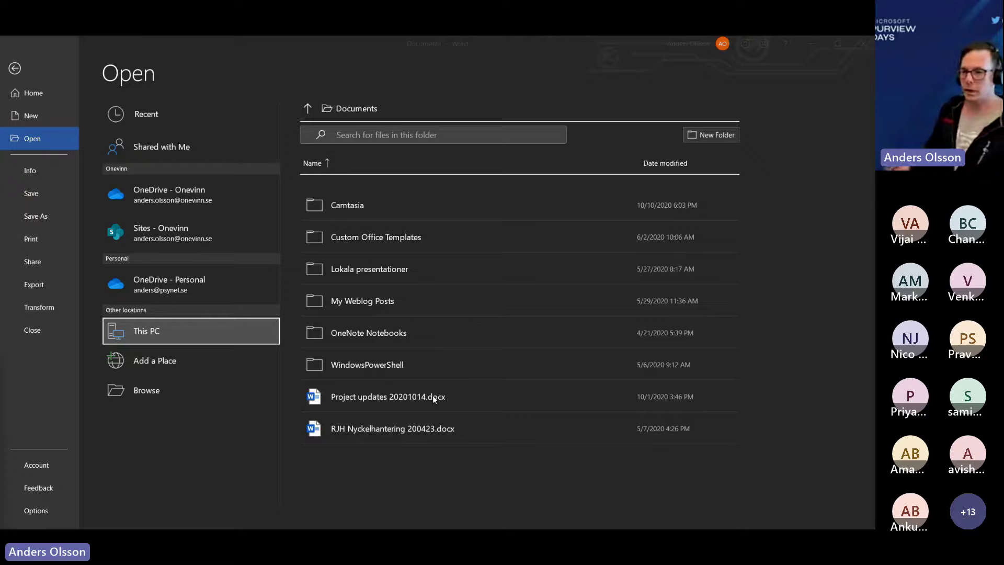
left_click(432, 395)
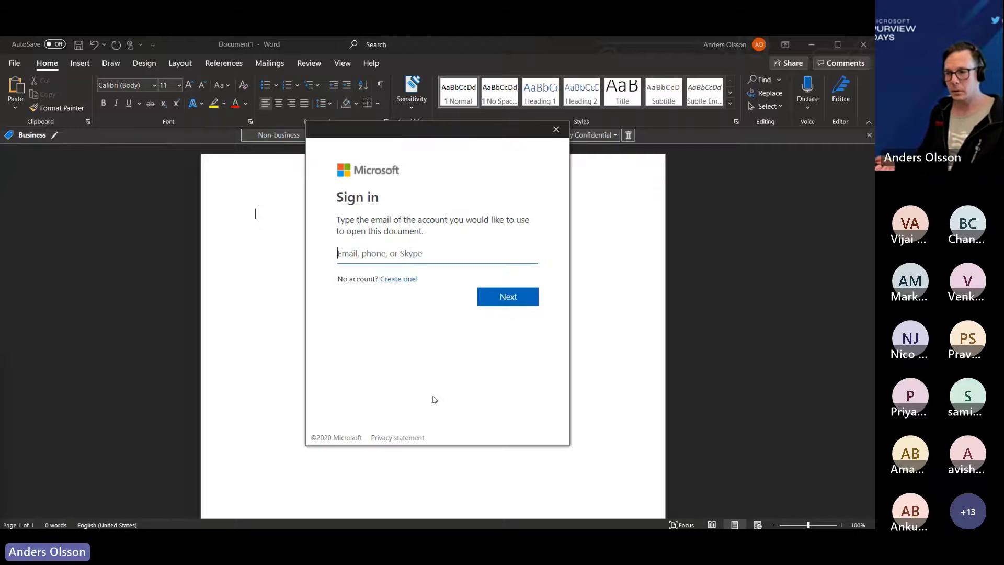
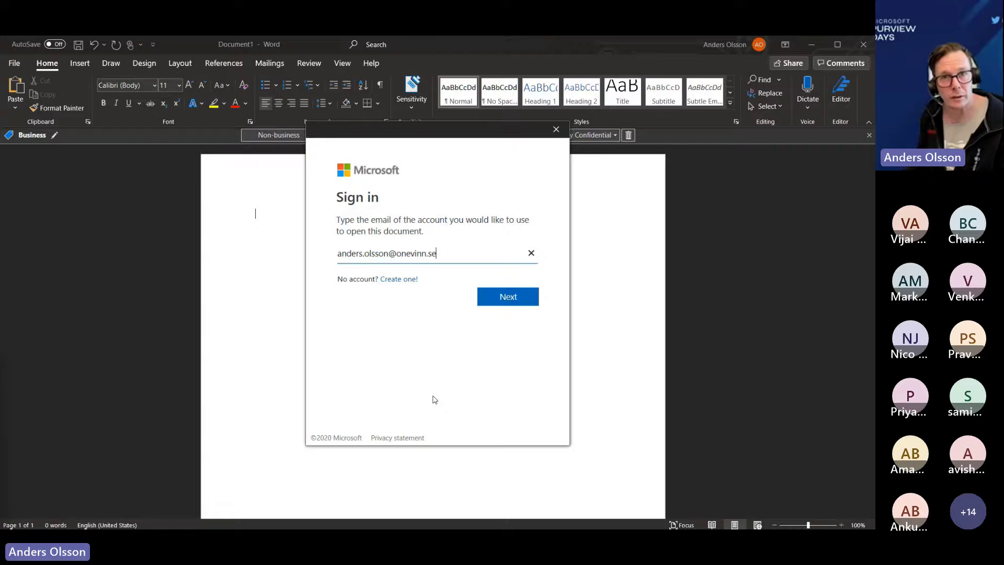
key("Return")
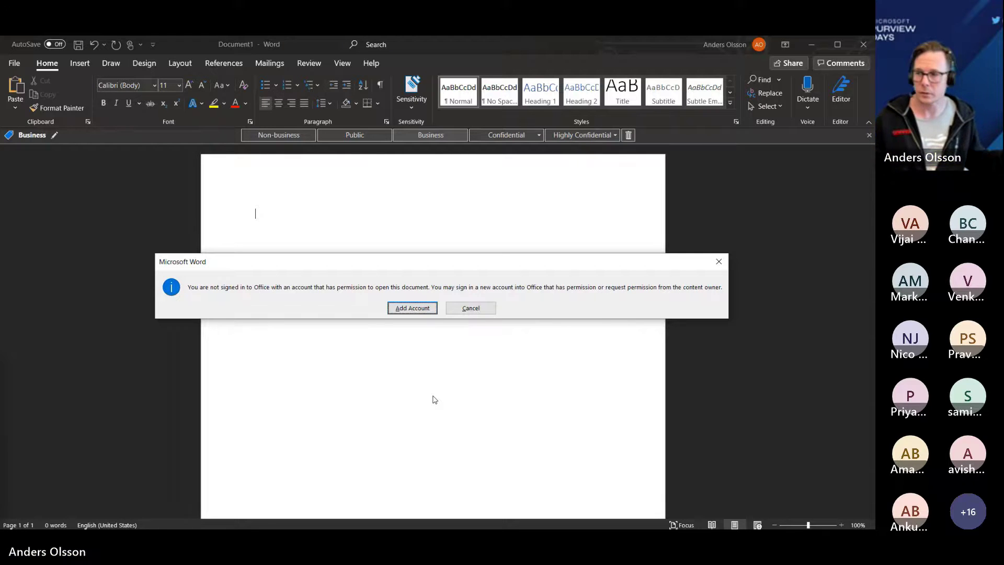
- Leave Word for the Purview Labels page listing the 19 sensitivity labels
key("alt+Tab")
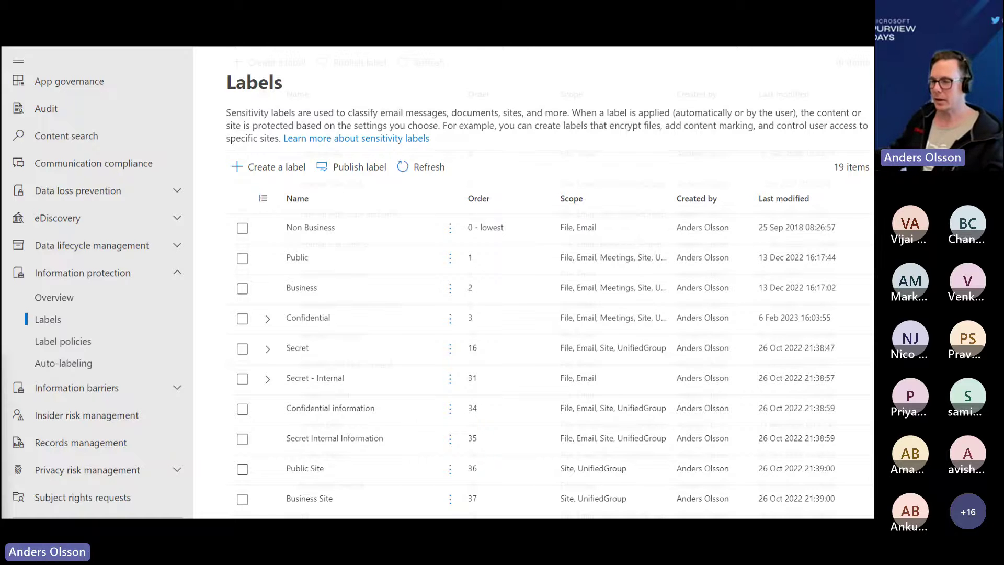
- Expand the Confidential label and select its Project Delta sublabel
left_click(268, 318)
scroll(523, 314, "down", 4)
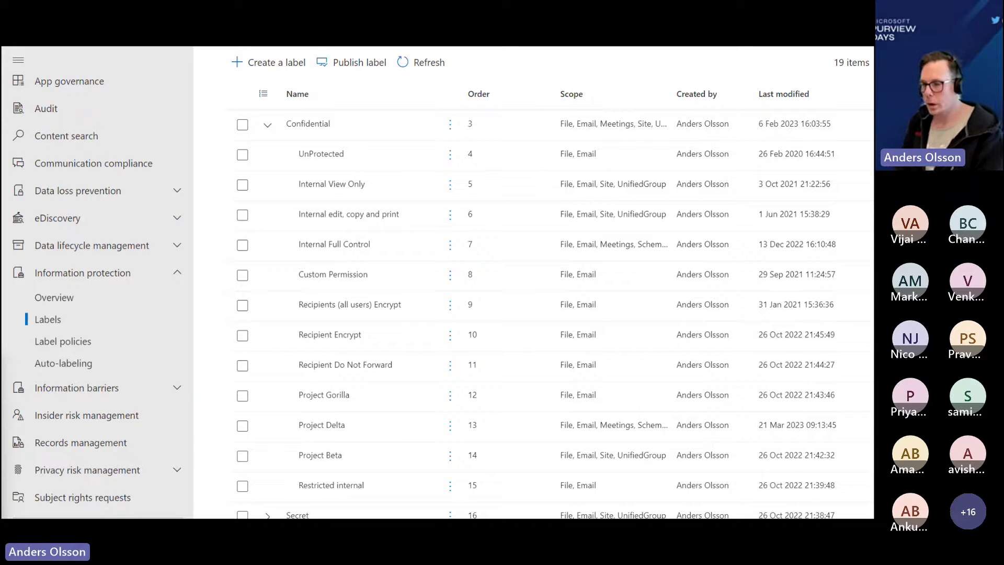
left_click(322, 425)
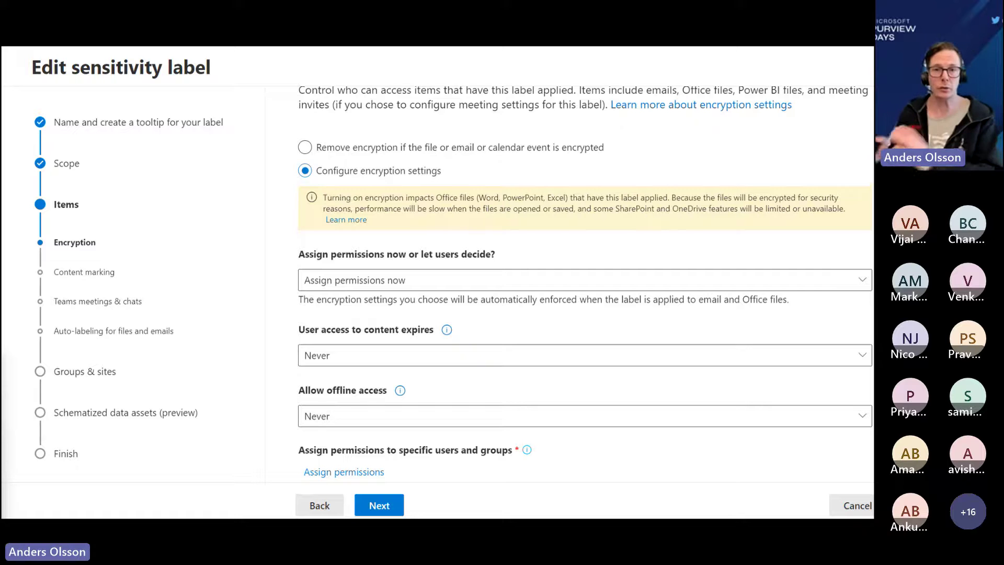
- Verify the Project Delta group has Co-Author, then search active teams and groups for 'delta'
scroll(585, 283, "down", 3)
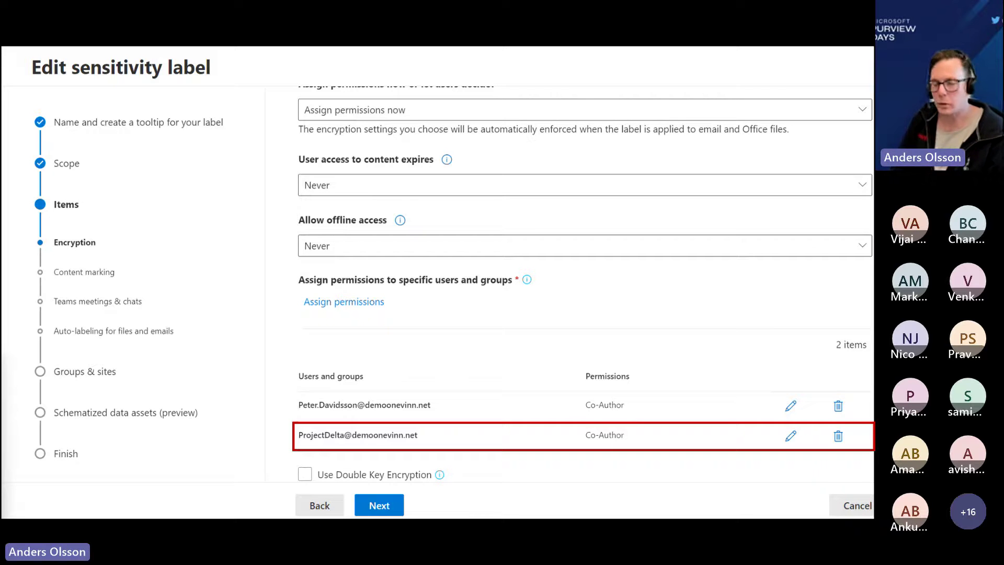
key("alt+Tab")
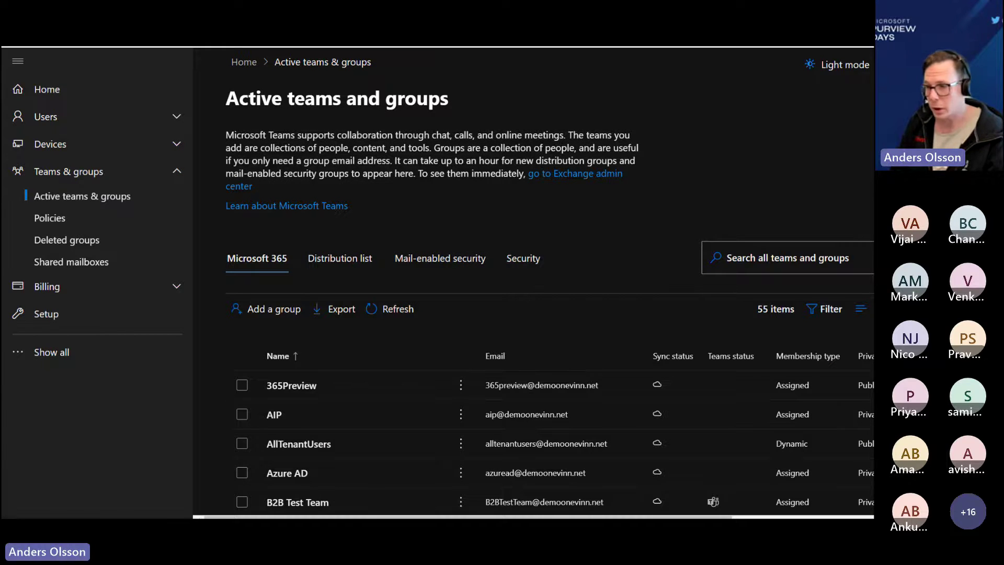
type("delta")
key("Return")
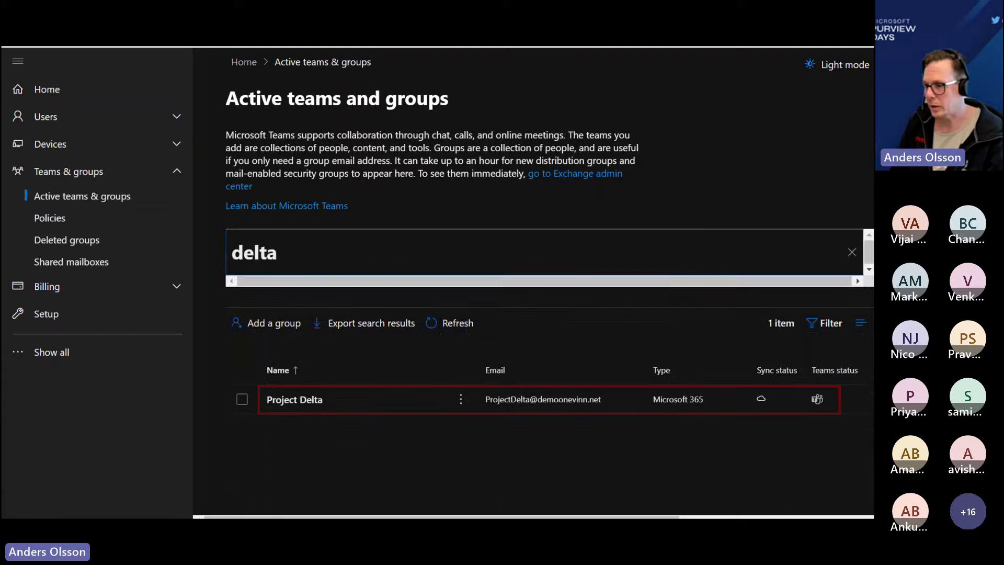